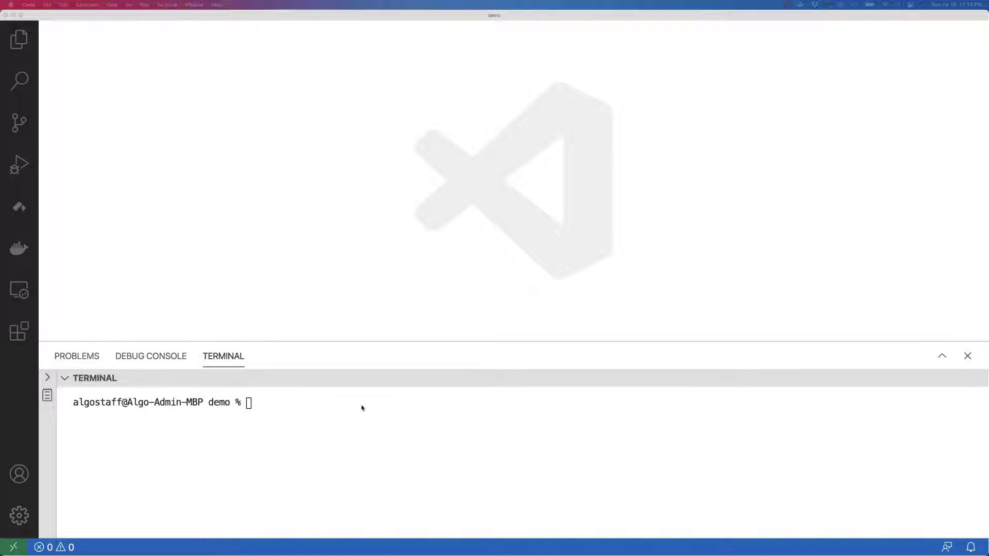
Clone the sandbox repo, start it with ./sandbox up testnet, and go get go-algorand-sdk
left_click(362, 408)
type("git clone https://github.com/algorand/sandbox.git")
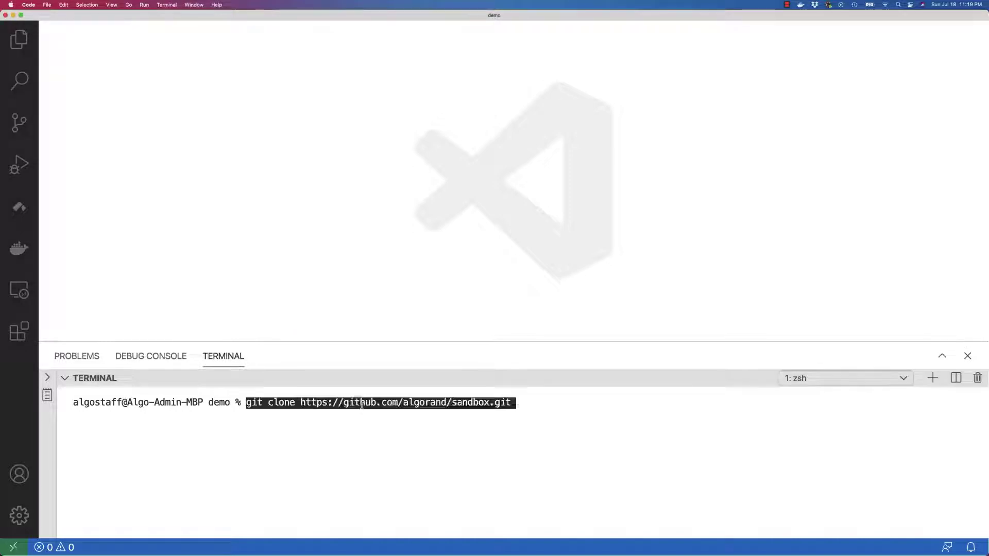
key("Return")
type("cd sandbox")
key("Return")
type("./sandbox ")
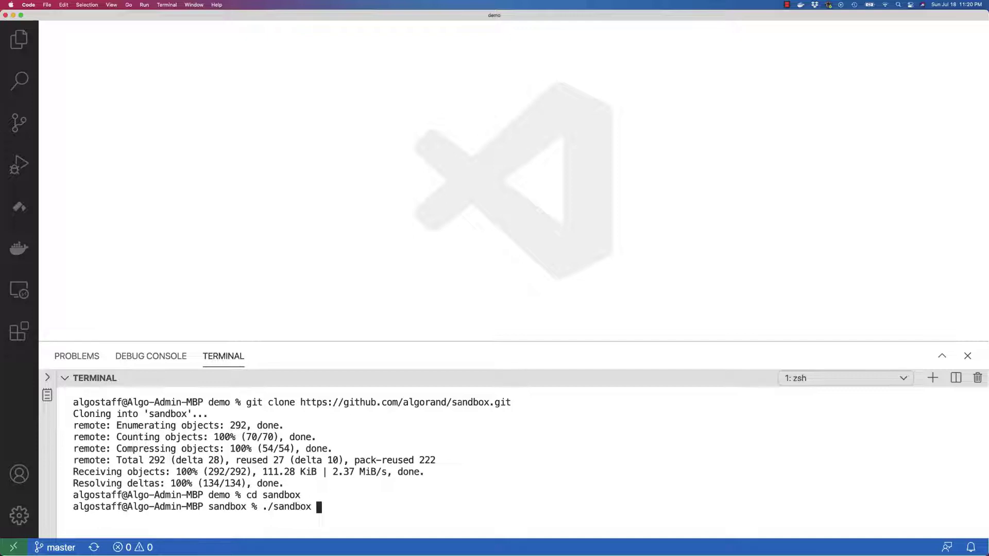
type("up testnet")
key("Return")
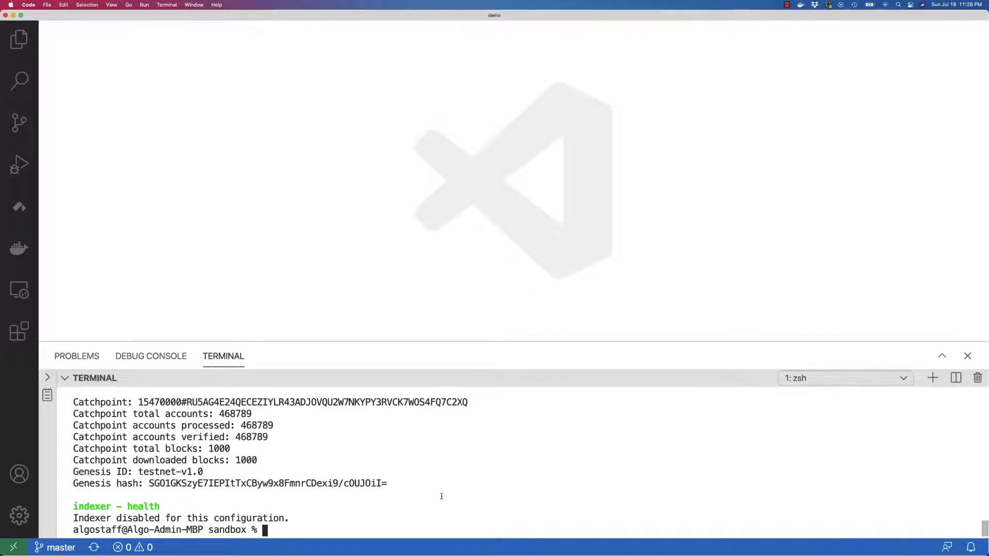
type("go get -u github.com/algorand/go-algorand-sdk/...")
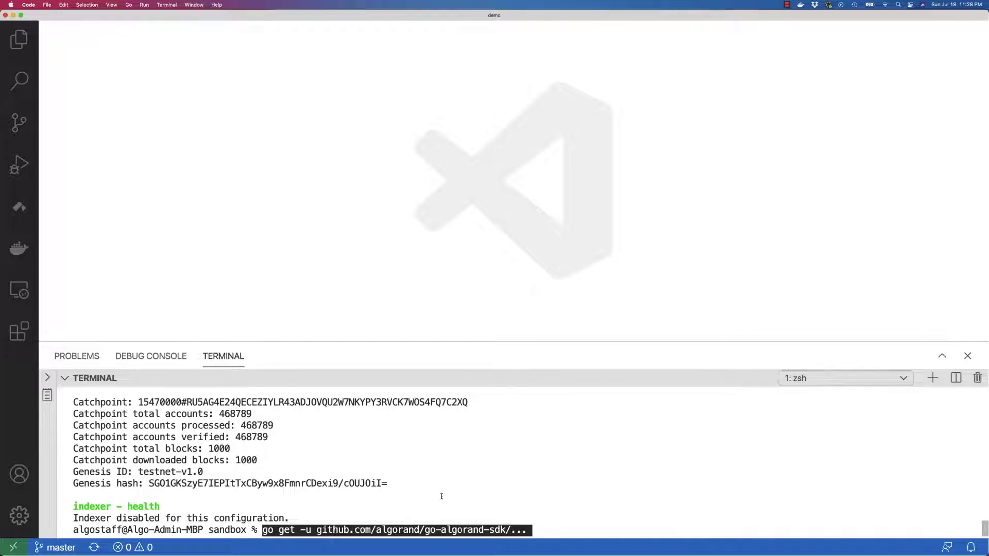
key("Return")
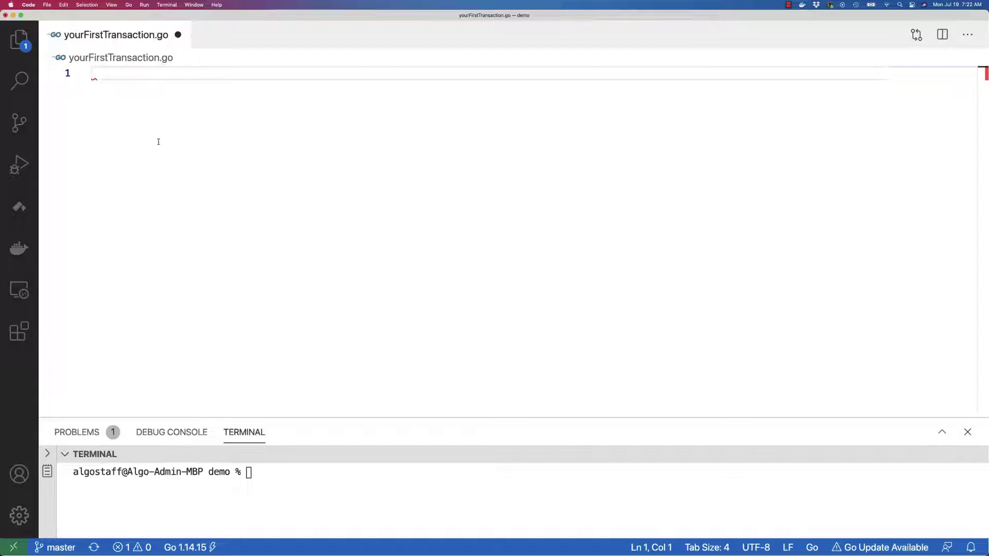
Paste the starter account-generation program into yourFirstTransaction.go and review import and main
key("super+v")
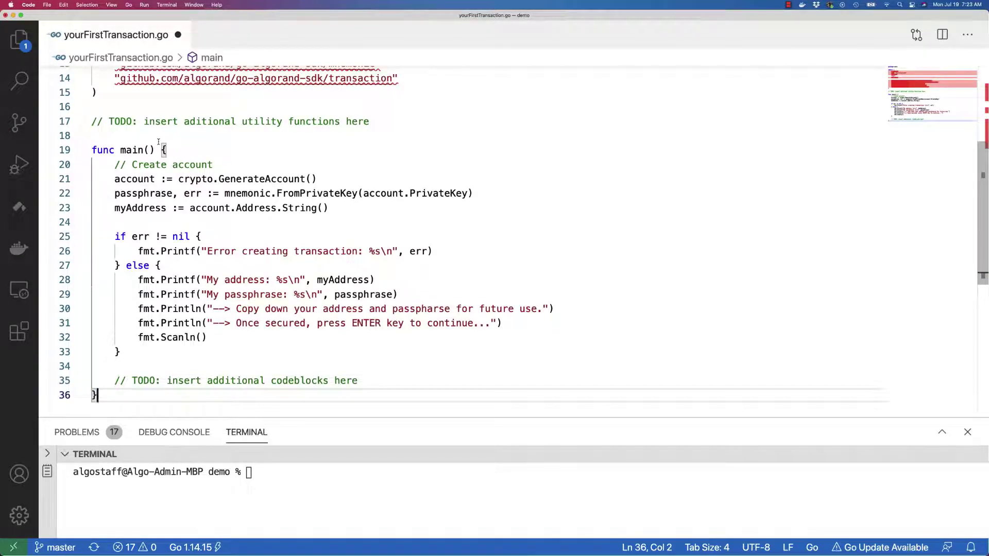
key("super+Up")
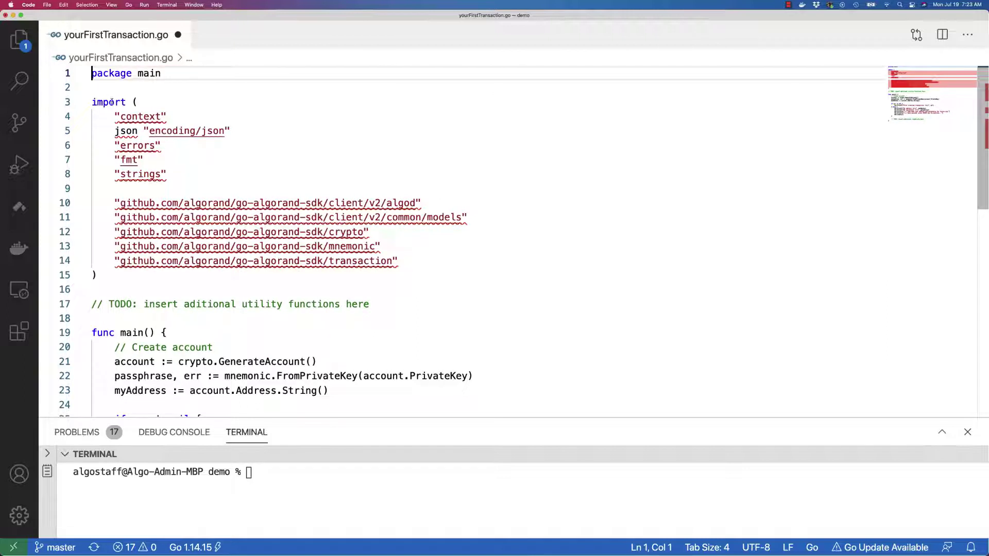
double_click(110, 102)
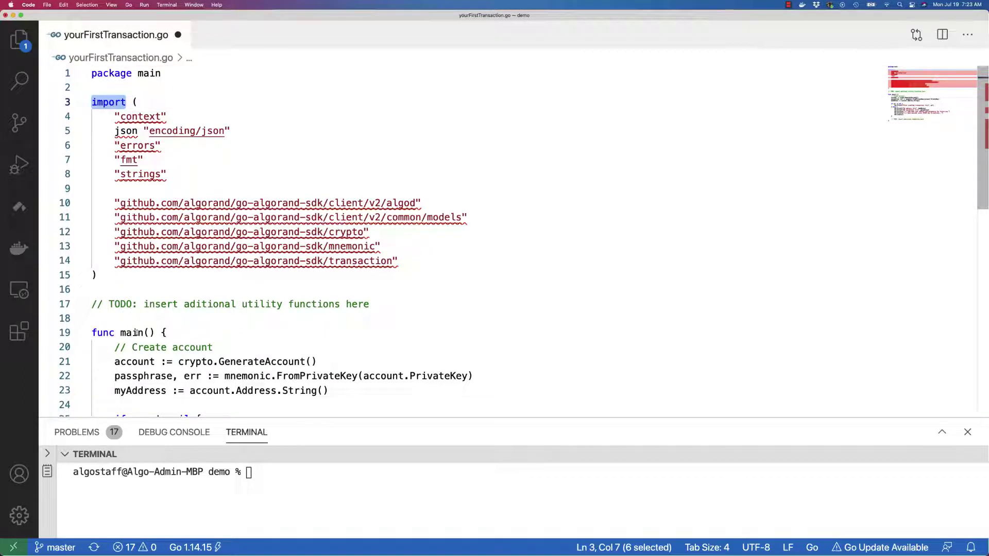
double_click(133, 334)
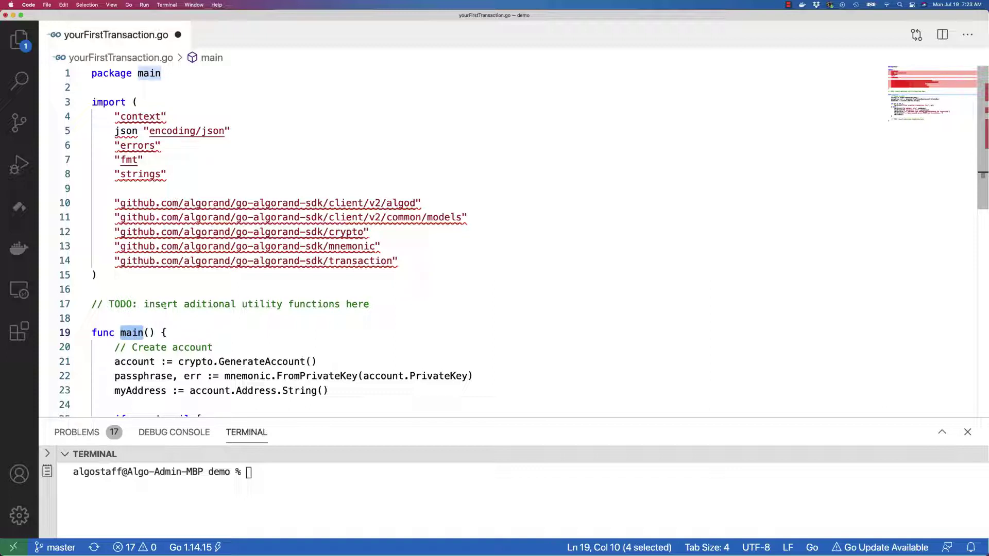
Review the TODO comment, GenerateAccount, passphrase and myAddress in the starter code
left_click_drag(178, 304, 91, 304)
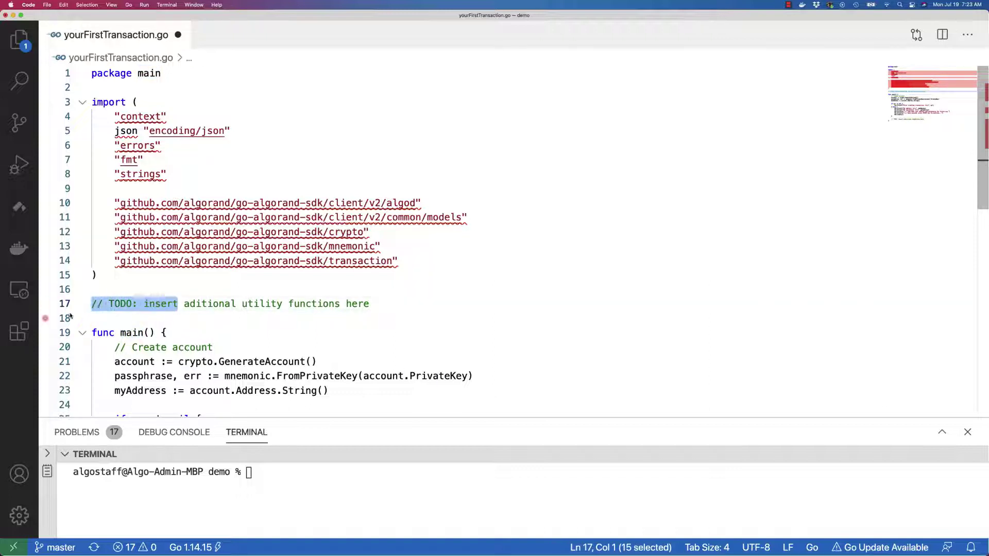
left_click(199, 321)
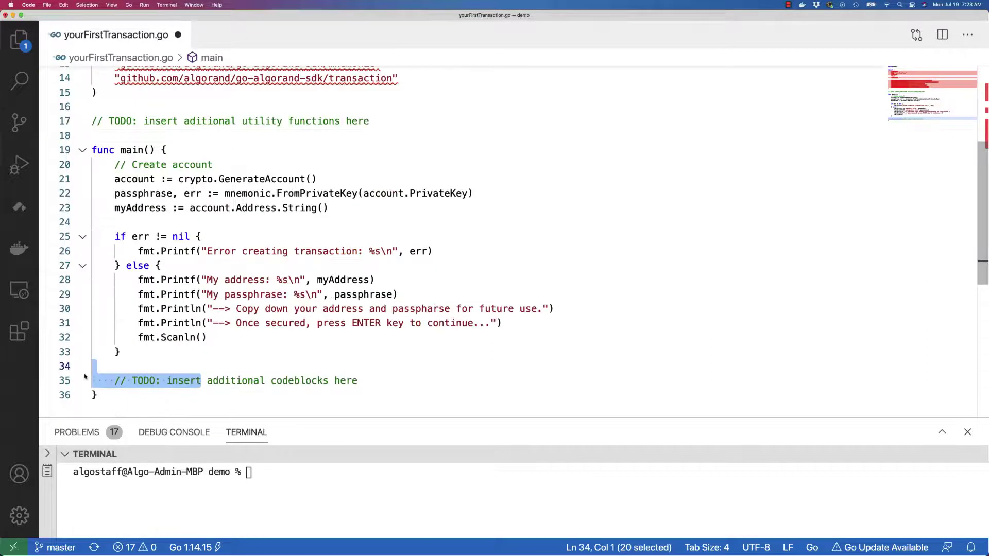
double_click(233, 178)
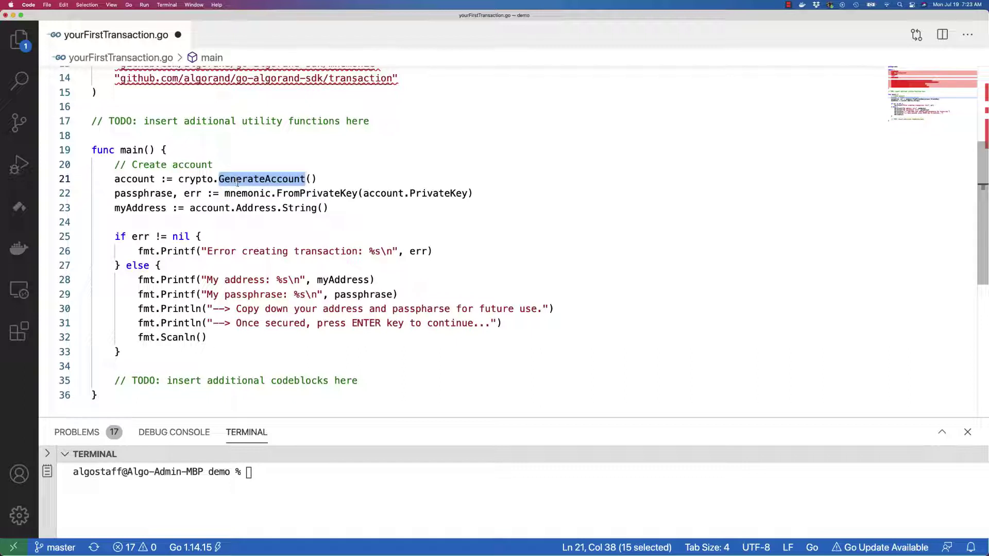
mouse_move(247, 193)
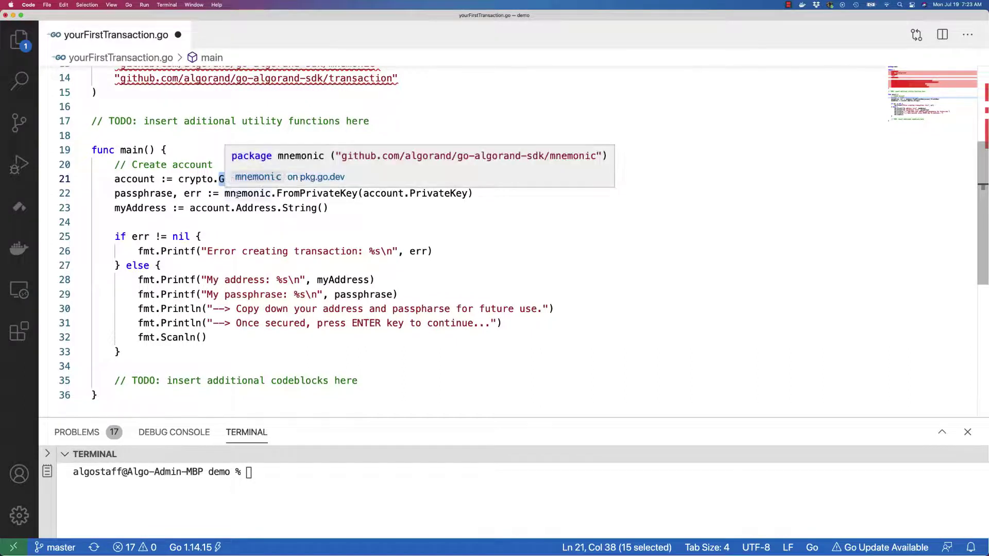
left_click_drag(114, 193, 176, 194)
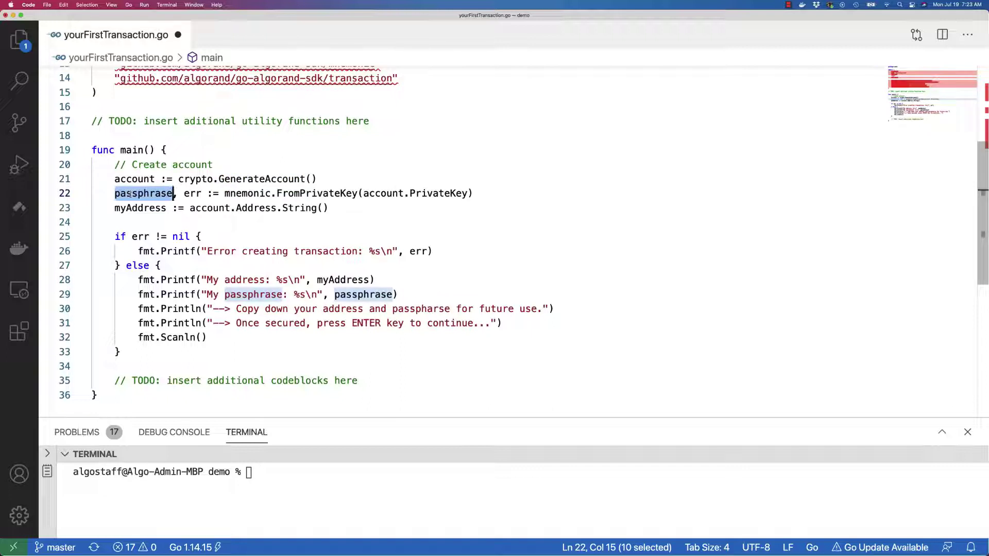
left_click(136, 208)
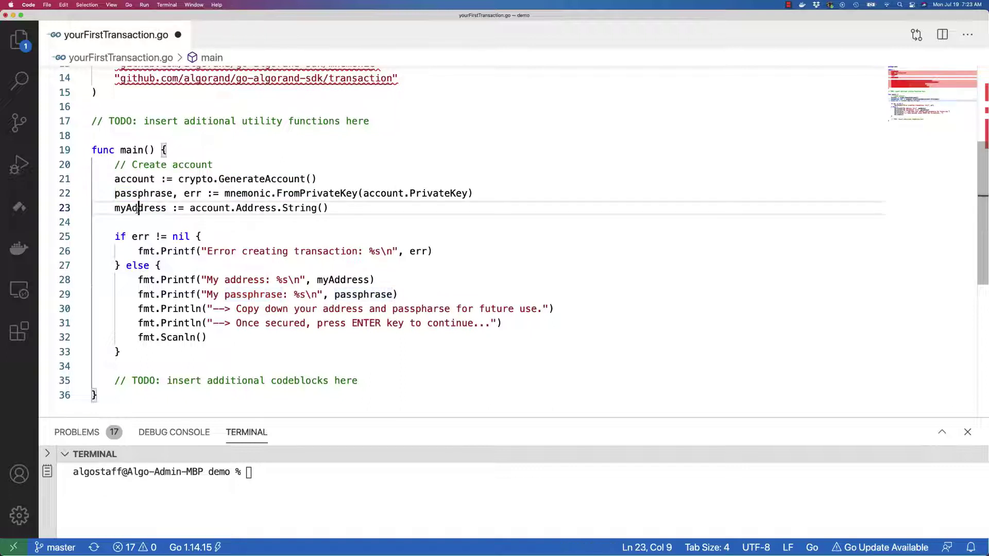
double_click(137, 207)
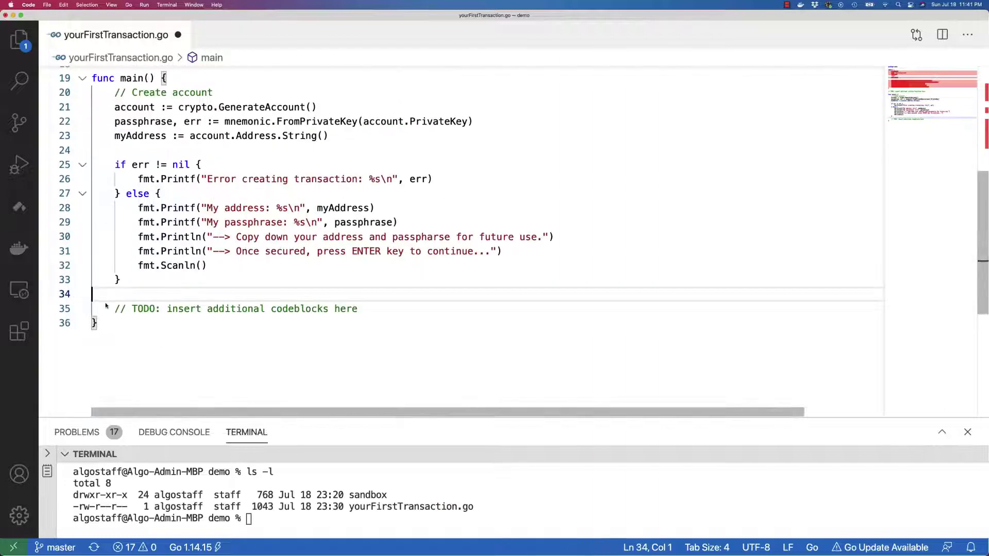
Insert the '// Fund account' block prompting TestNet dispenser funding above the TODO
key("Down")
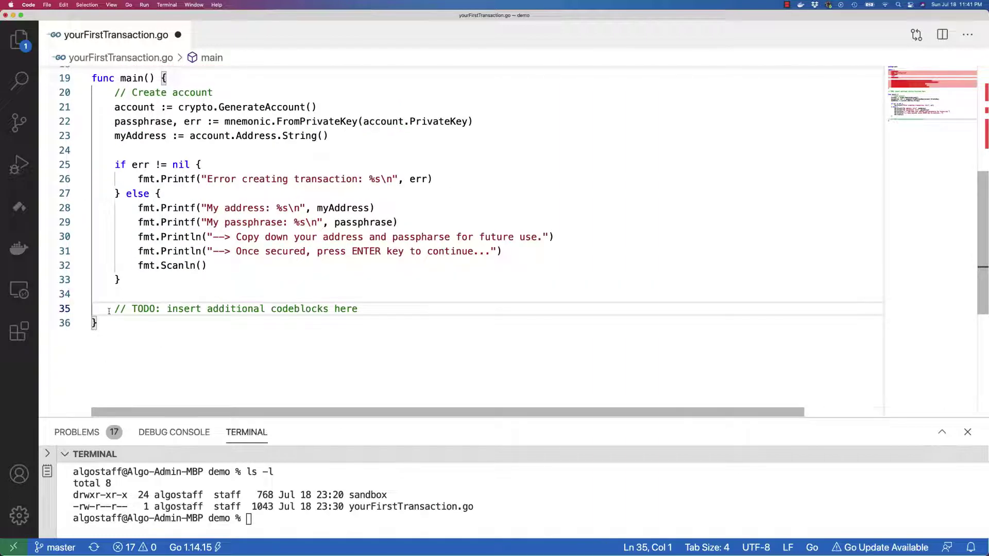
key("super+v")
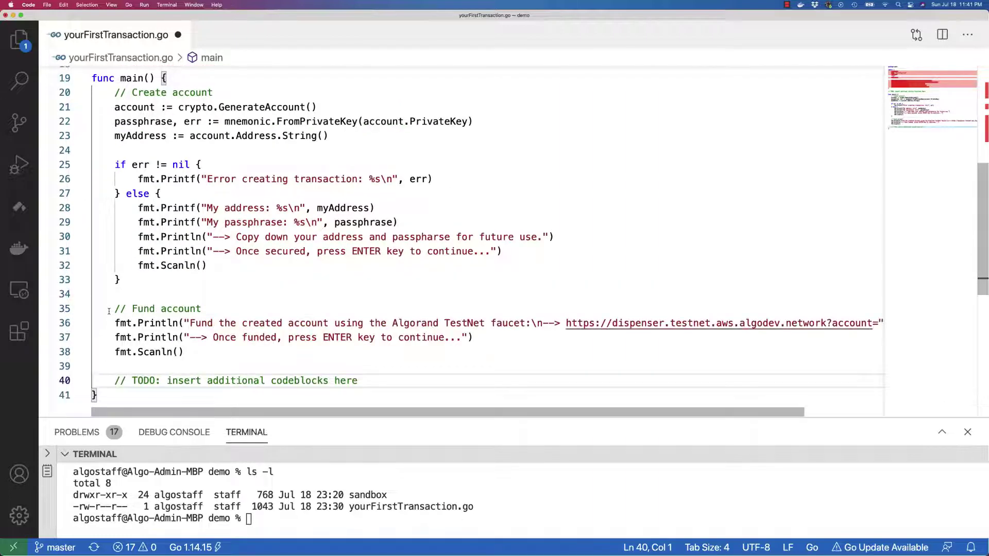
left_click_drag(799, 323, 862, 323)
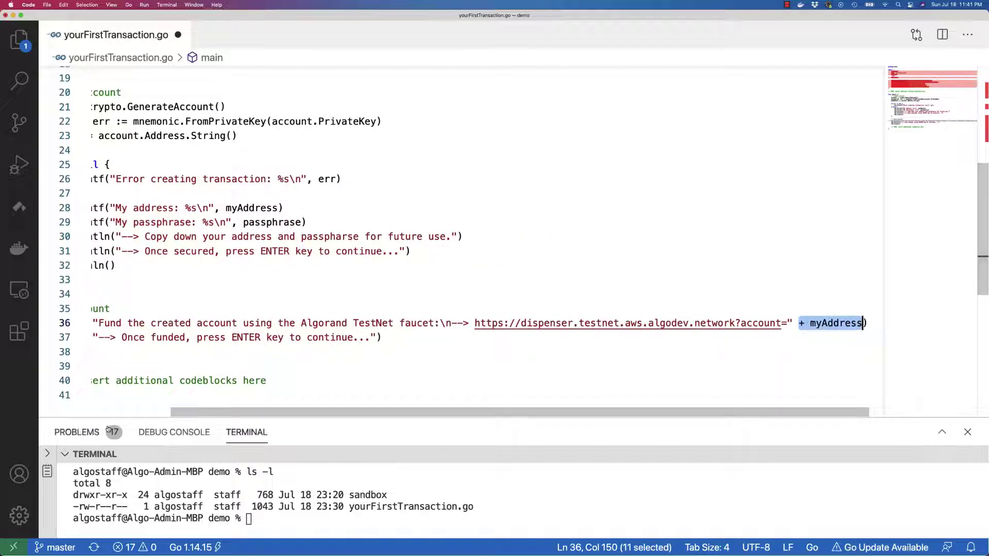
left_click(91, 395)
scroll(48, 224, "down", 3)
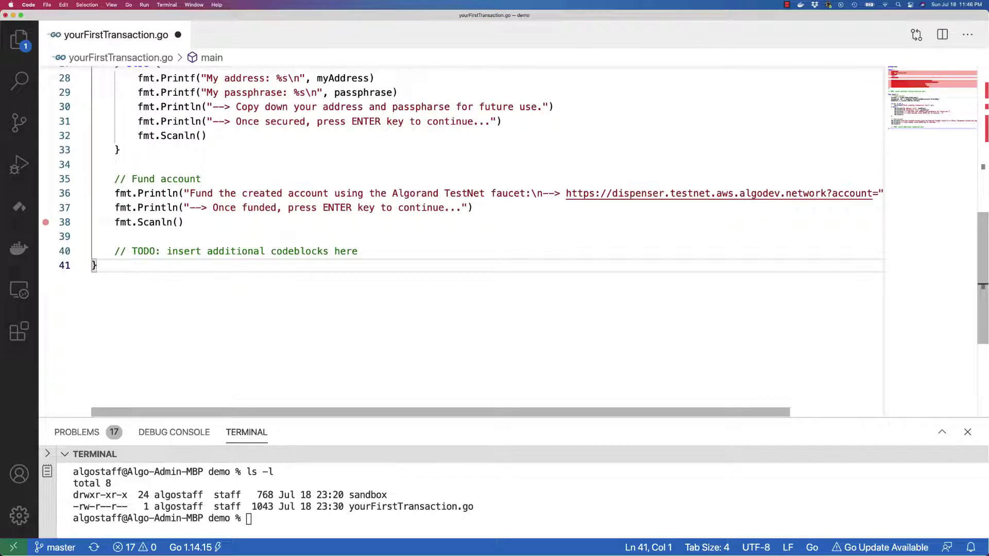
Add the algod client setup block, reviewing algodAddress and algodToken
key("Up")
key("super+v")
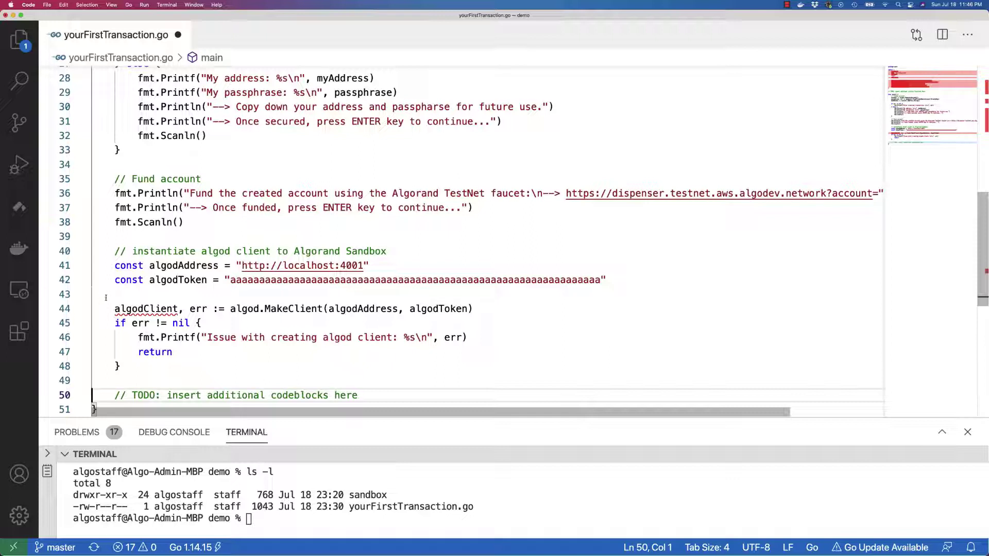
double_click(215, 270)
double_click(188, 281)
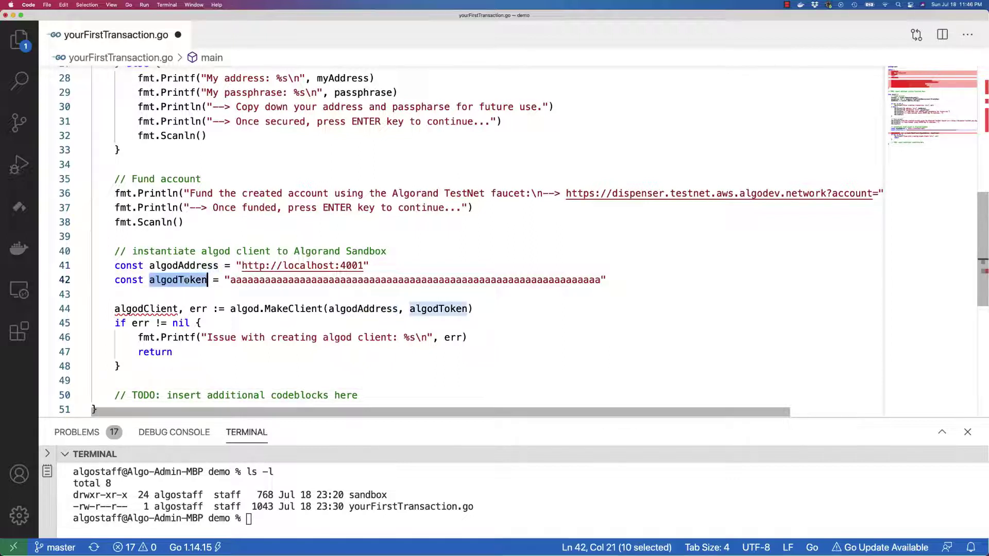
left_click(238, 330)
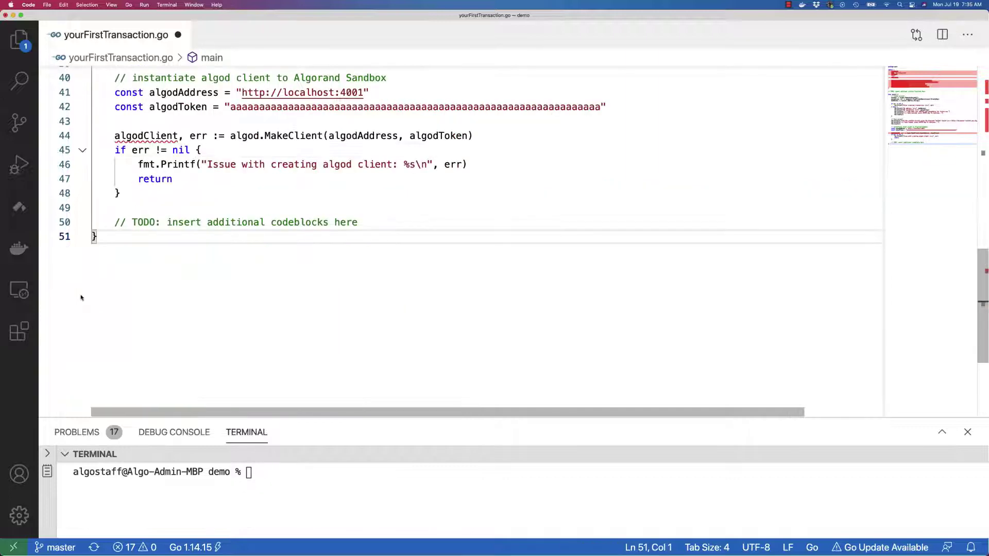
key("Up")
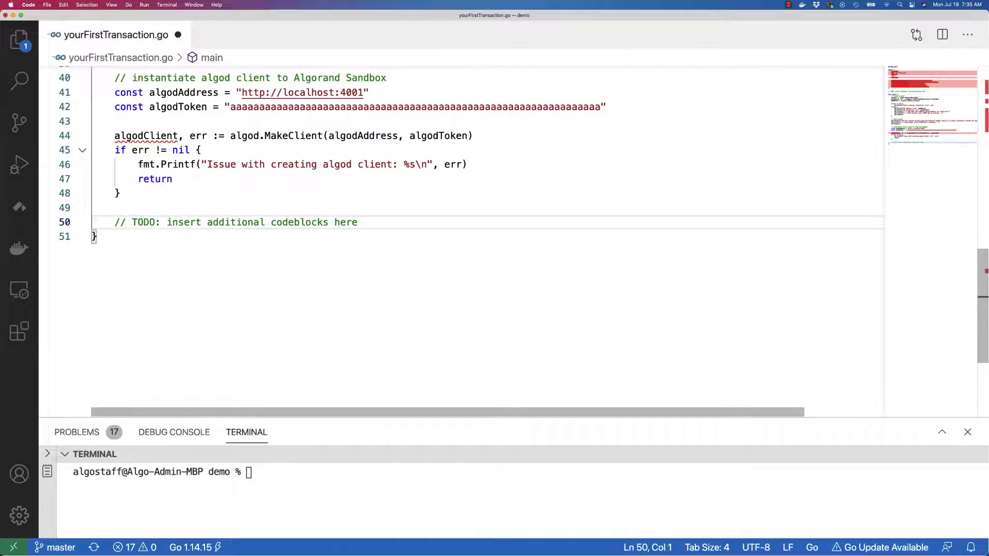
type("//Check account balance \tfmt.Printf(\"My address: %s\\n\", myAddress)  \taccountInfo, err := algodClient.AccountInformation(myAddress).Do(context.Background()) \tif err != nil { \t\tfmt.Printf(\"Error getting account info: %s\\n\", err) \t\treturn \t} \tfmt.Printf(\"Account balance: %d microAlgos\\n\", accountInfo.Amount) \tfmt.Println(\"--> Ensure balance greater than 0, press ENTER key to continue...\") \tfmt.Scanln()")
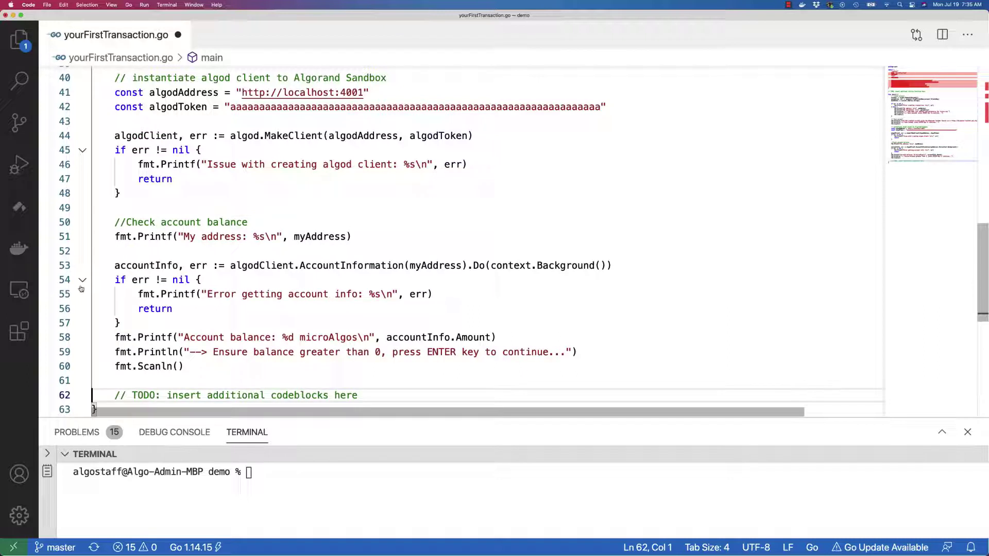
double_click(158, 265)
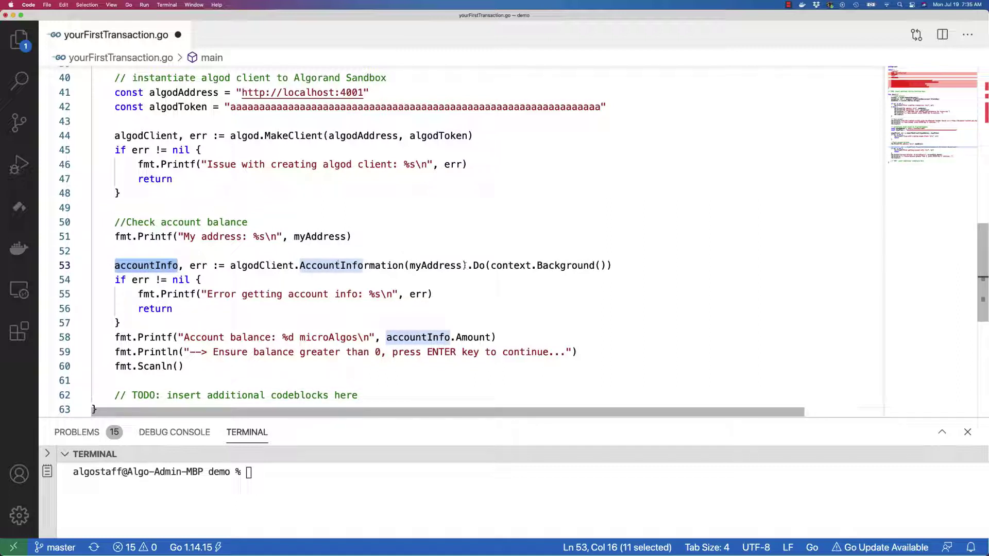
double_click(437, 265)
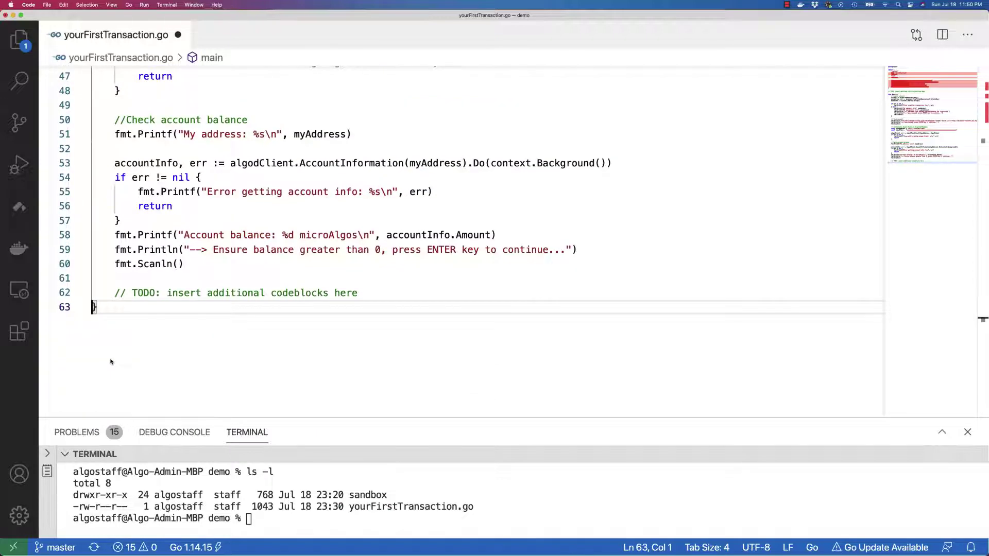
key("Up")
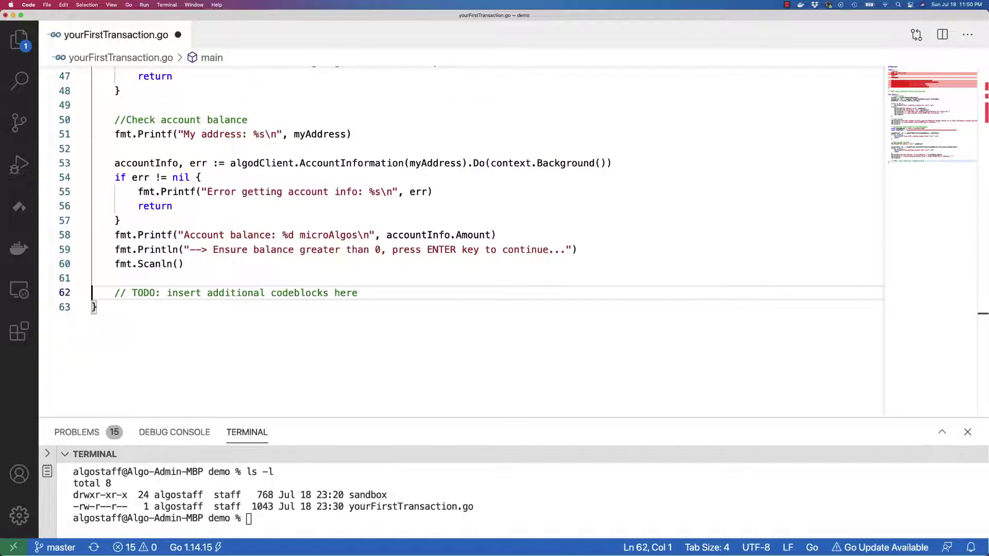
key("super+v")
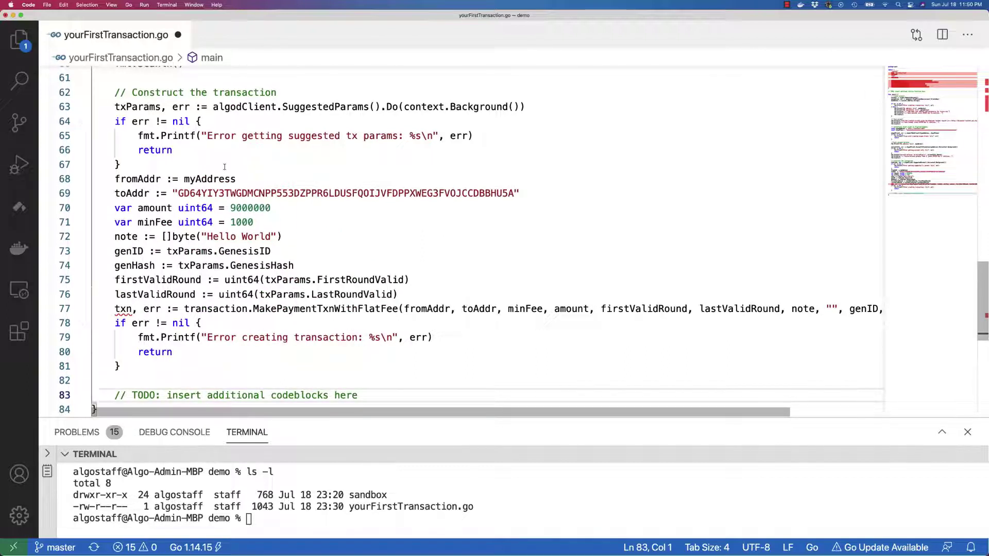
left_click_drag(282, 107, 371, 107)
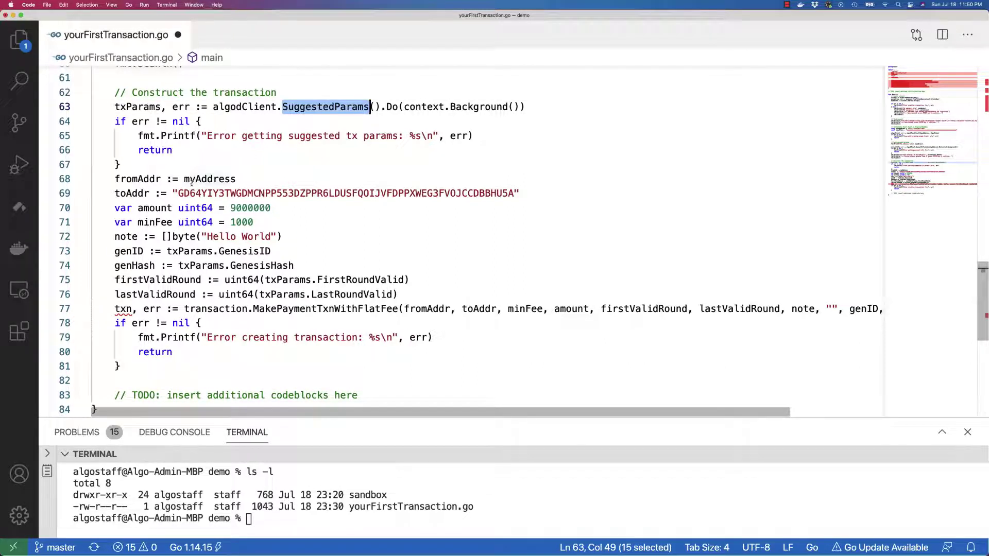
double_click(193, 178)
left_click(287, 221)
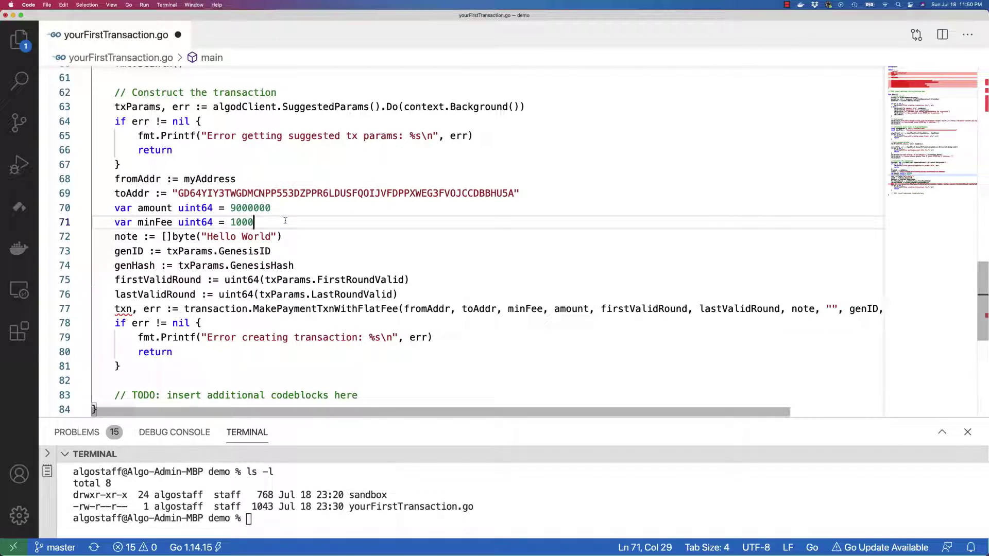
double_click(350, 313)
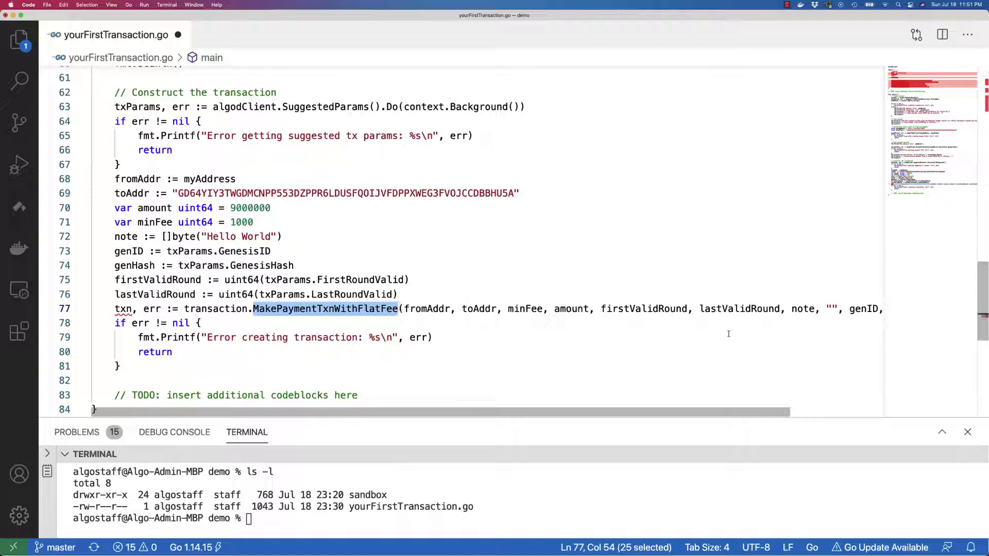
scroll(727, 335, "down", 3)
Insert the 'Sign the transaction' block above the TODO, reviewing SignTransaction and account.PrivateKey
left_click(95, 265)
type("// Sign the transaction \ttxID, signedTxn, err := crypto.SignTransaction(account.PrivateKey, txn) \tif err != nil { \t\tfmt.Printf(\"Failed to sign transaction: %s\\n\", err) \t\treturn \t} \tfmt.Printf(\"Signed txid: %s\\n\", txID)")
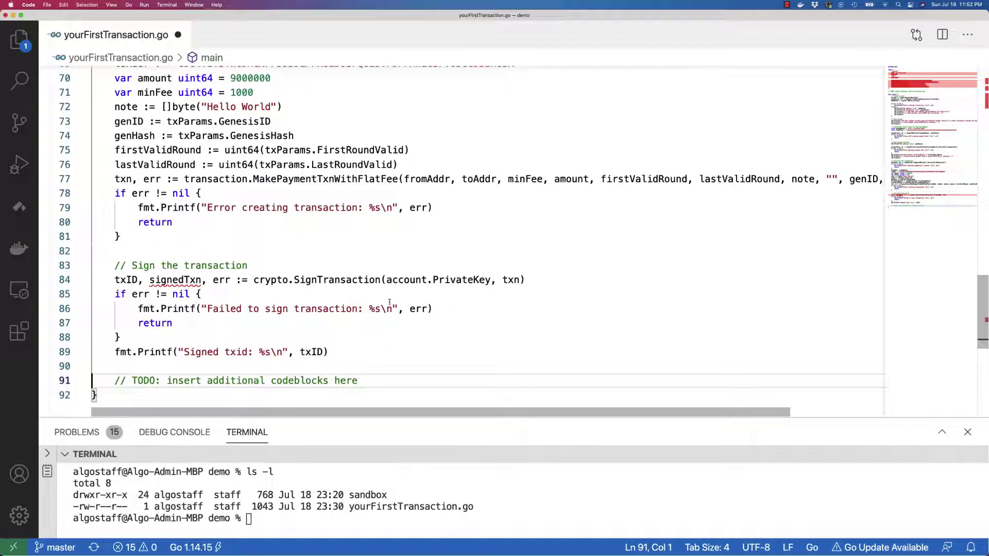
double_click(384, 279)
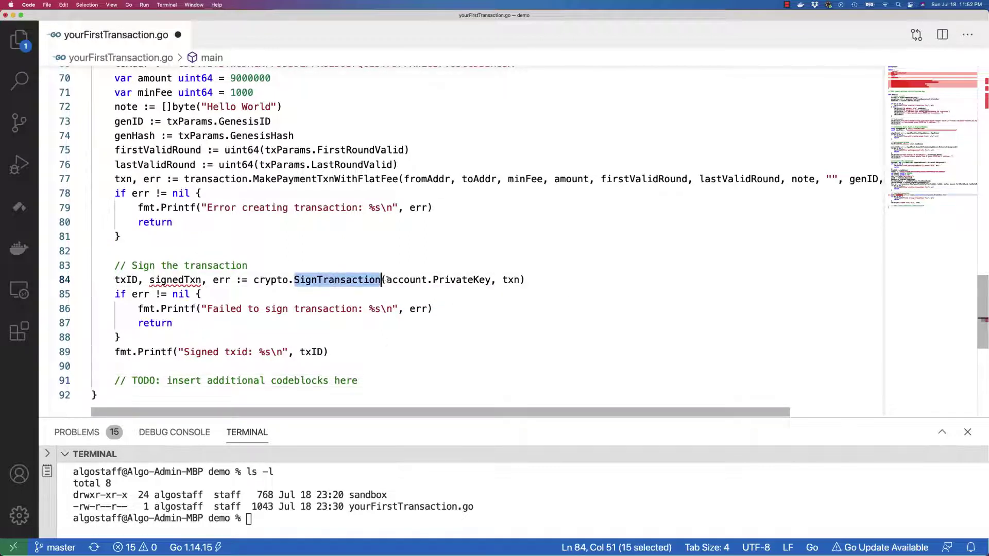
left_click_drag(386, 280, 492, 280)
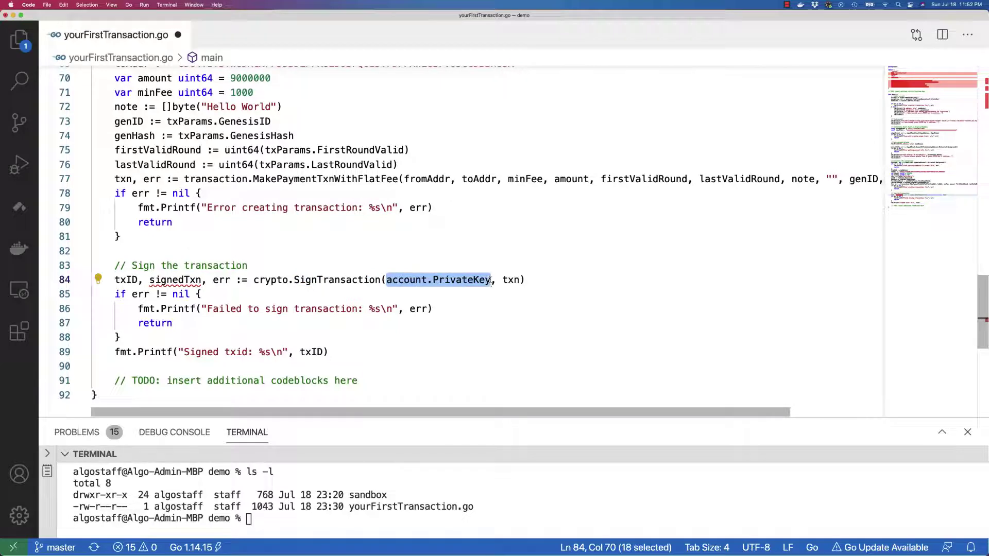
Add the submit and wait-for-confirmation blocks, reviewing SendRawTransaction, signedTxn and waitForConfirmation
left_click(407, 352)
scroll(94, 192, "down", 5)
left_click(93, 193)
key("Up")
type("// Submit the transaction \tsendResponse, err := algodClient.SendRawTransaction(signedTxn).Do(context.Background()) \tif err != nil { \t\tfmt.Printf(\"failed to send transaction: %s\\n\", err) \t\treturn \t} \tfmt.Printf(\"Submitted transaction %s\\n\", sendResponse)  \t// Wait for confirmation \tconfirmedTxn, err := waitForConfirmation(txID, algodClient, 4) \tif err != nil { \t\tfmt.Printf(\"Error wating for confirmation on txID: %s\\n\", txID) \t\treturn \t}")
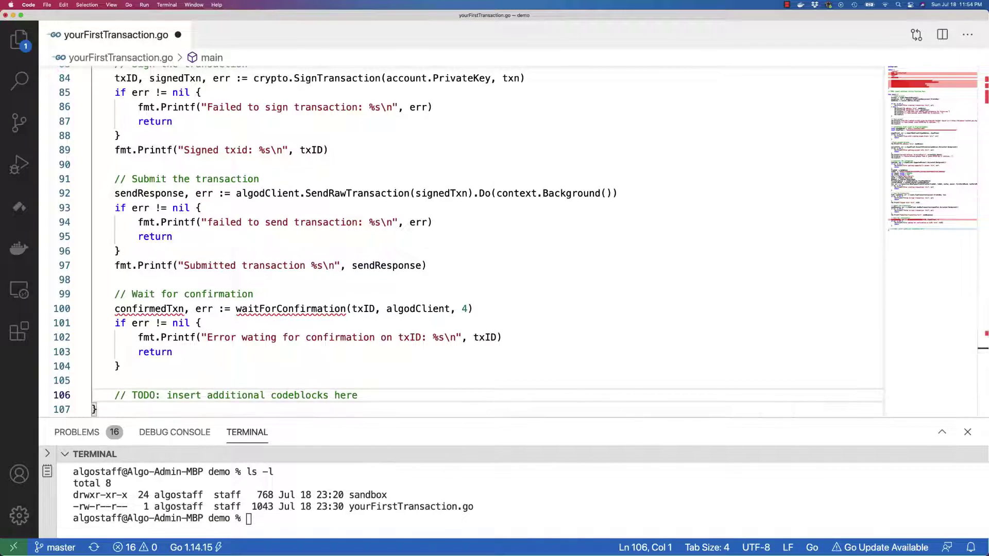
double_click(357, 195)
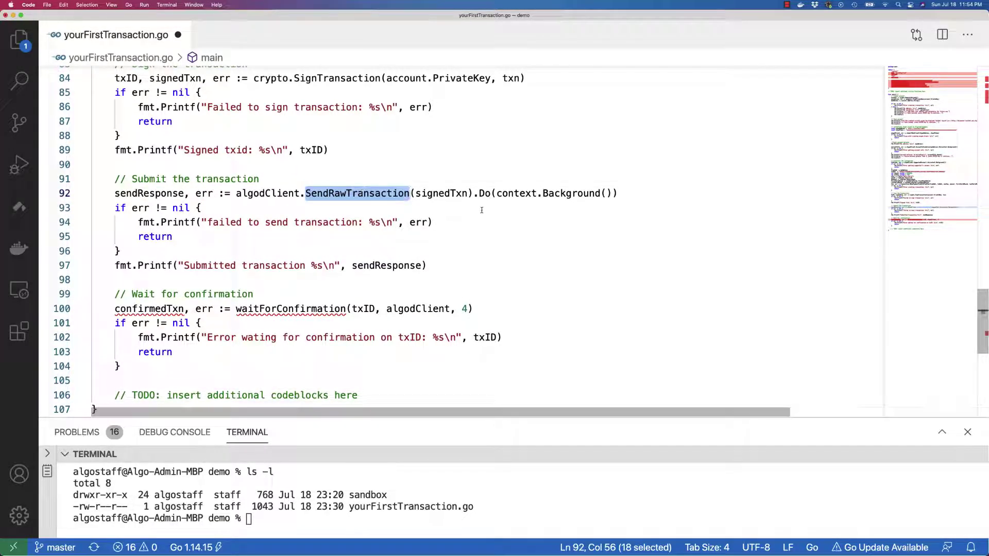
double_click(445, 192)
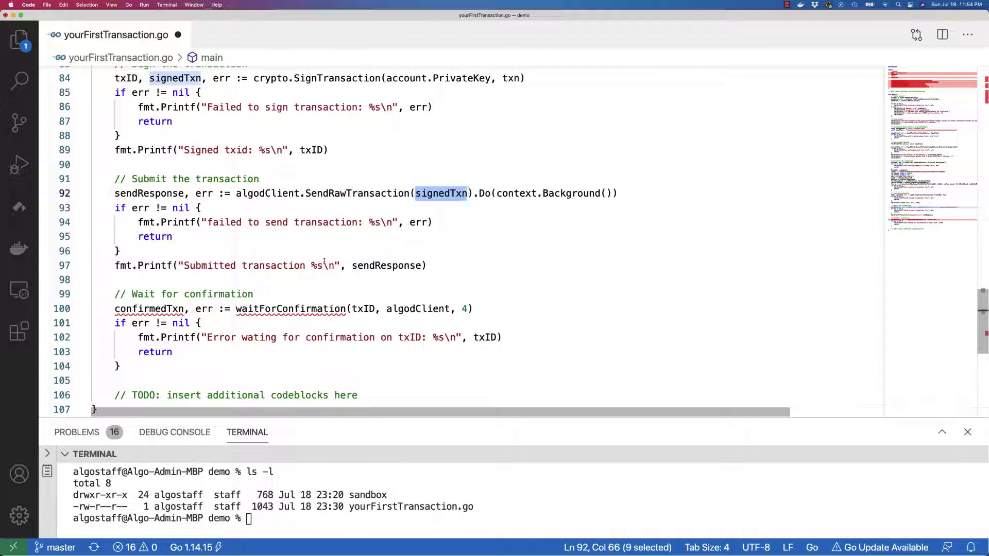
double_click(308, 308)
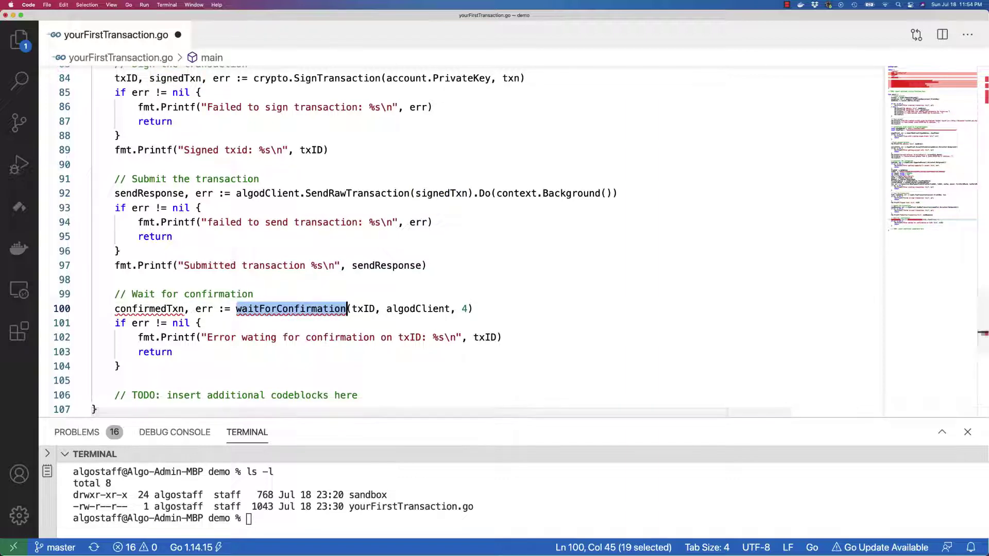
scroll(464, 232, "down", 3)
left_click(97, 279)
Add the 'Display completed transaction' block printing confirmedTxn and the decoded note
type("// Display completed transaction \ttxnJSON, err := json.MarshalIndent(confirmedTxn.Transaction.Txn, \"\", \"\\t\") \tif err != nil { \t\tfmt.Printf(\"Can not marshall txn data: %s\\n\", err) \t} \tfmt.Printf(\"Transaction information: %s\\n\", txnJSON) \tfmt.Printf(\"Decoded note: %s\\n\", string(confirmedTxn.Transaction.Txn.Note))")
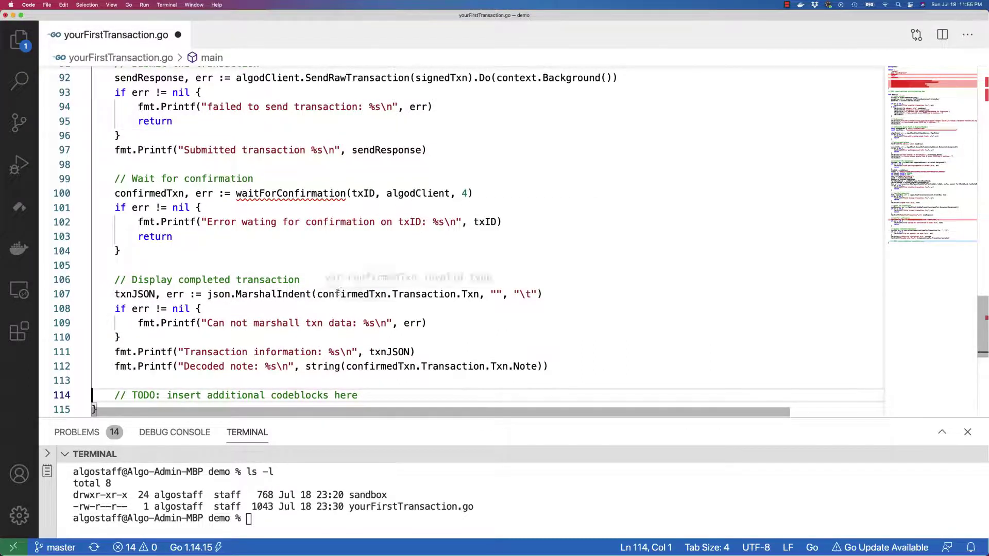
double_click(337, 293)
left_click(200, 308)
left_click(143, 294)
left_click(92, 409)
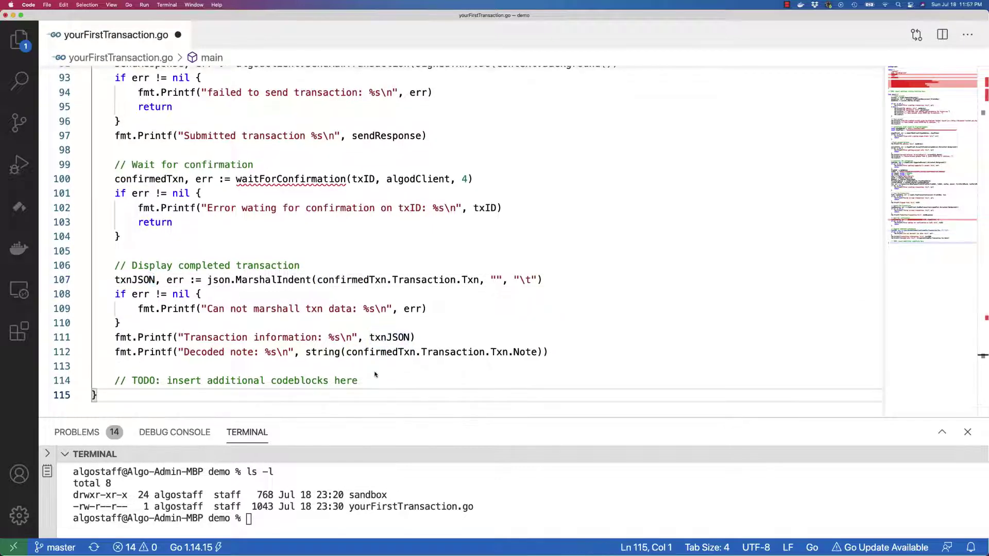
Insert the waitForConfirmation utility function at the utility functions TODO near the top
key("super+z")
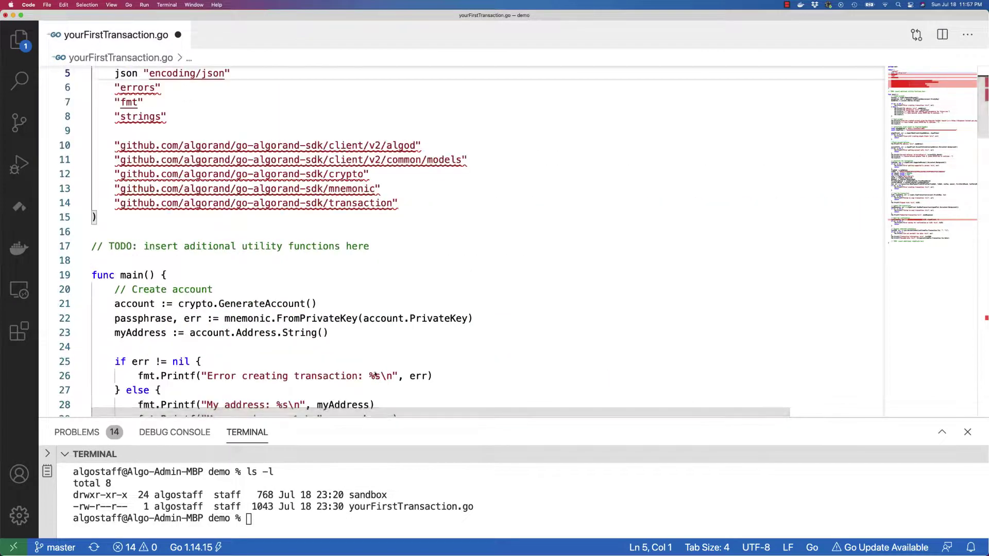
left_click(94, 247)
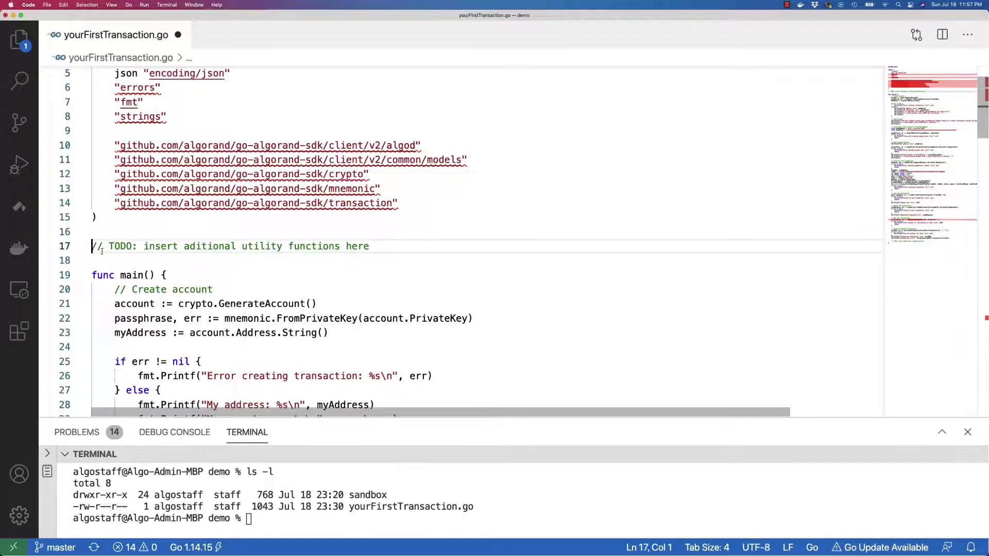
key("super+v")
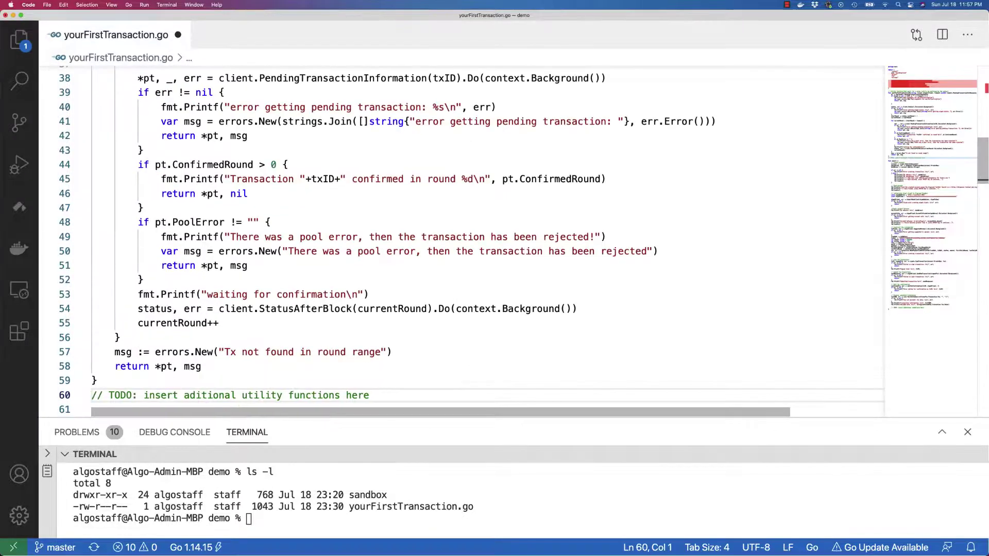
key("Return")
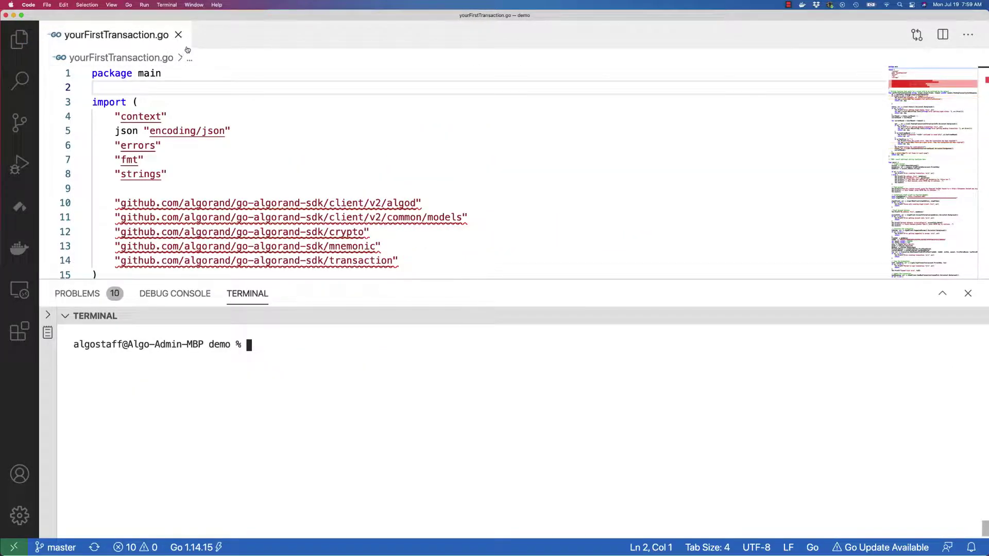
Run go run yourFirstTransaction.go in the terminal to generate a new account
left_click(187, 51)
left_click(277, 345)
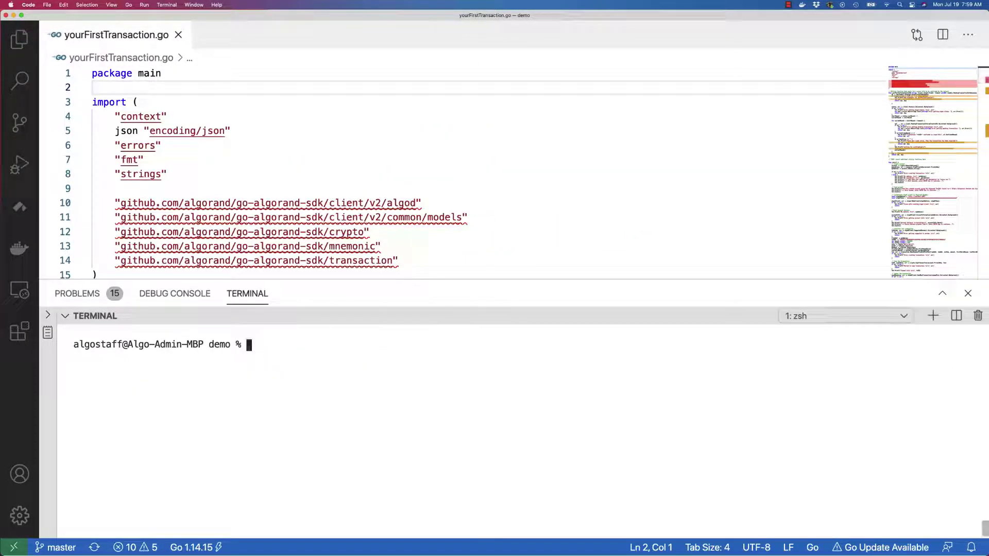
type("go run yourFirstTransaction.go")
key("Return")
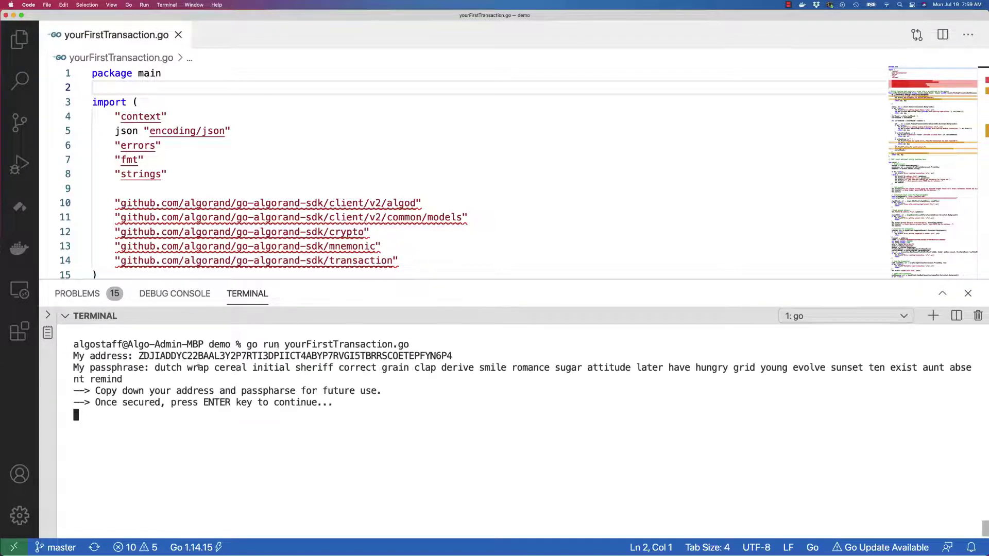
Review the printed address, passphrase and save-for-later note, then continue to the funding prompt
double_click(153, 356)
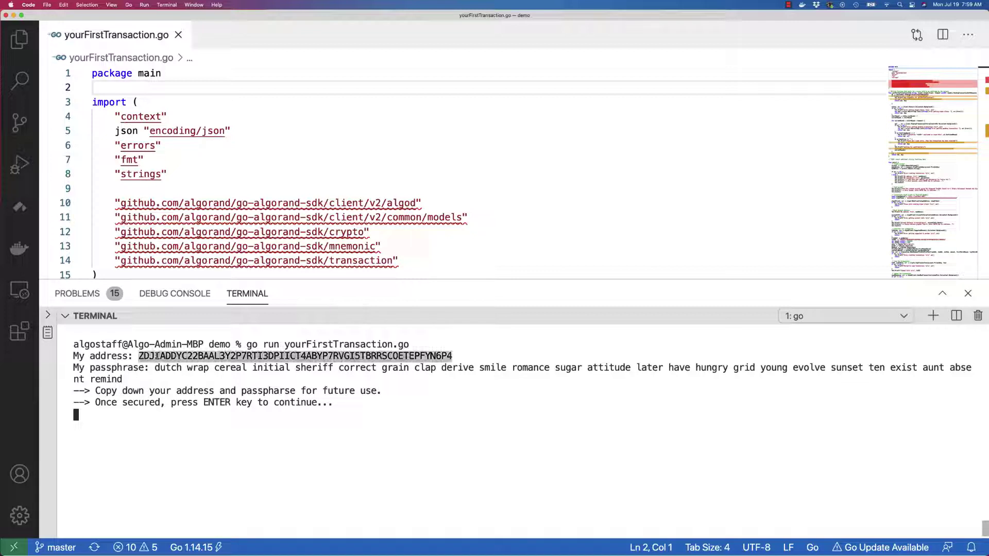
left_click_drag(155, 368, 157, 379)
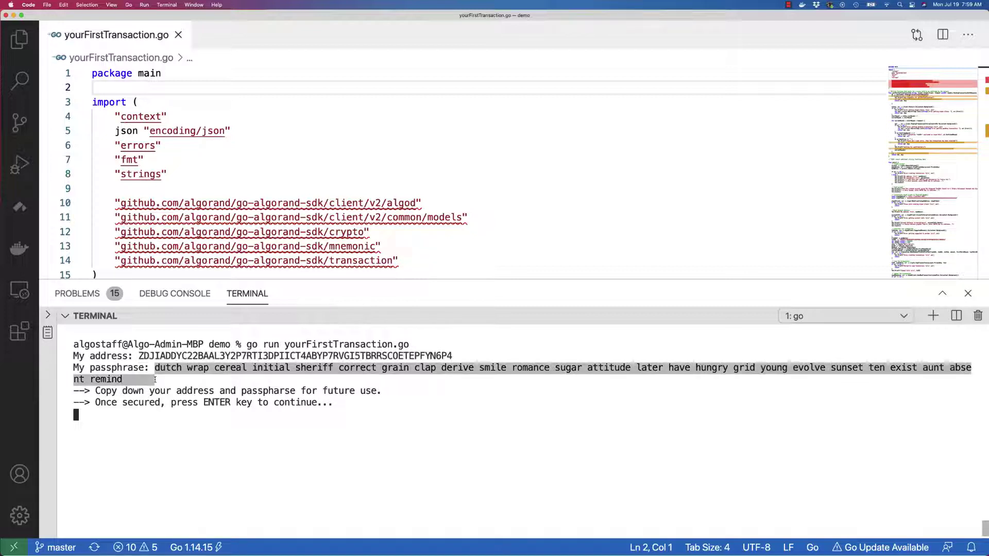
left_click_drag(300, 391, 380, 391)
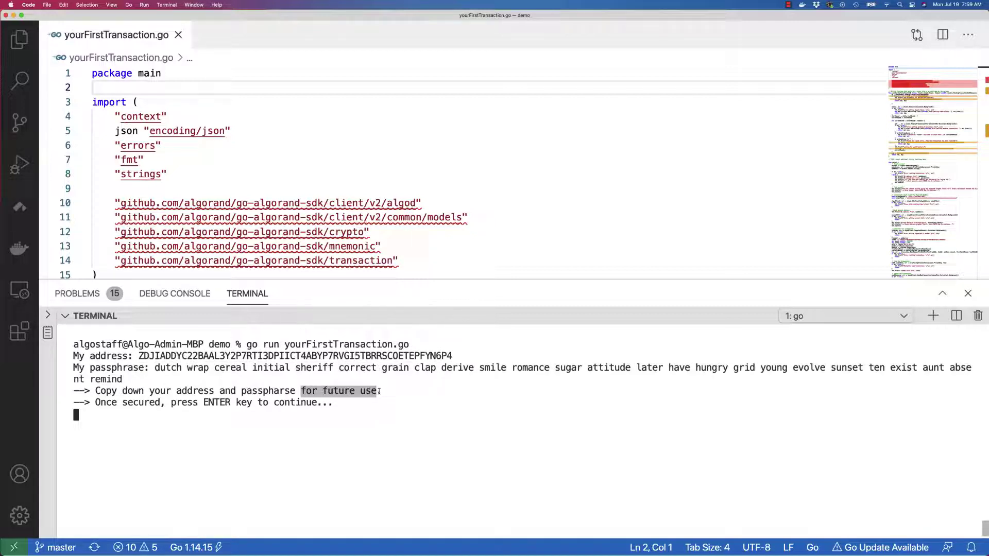
left_click(379, 390)
key("Return")
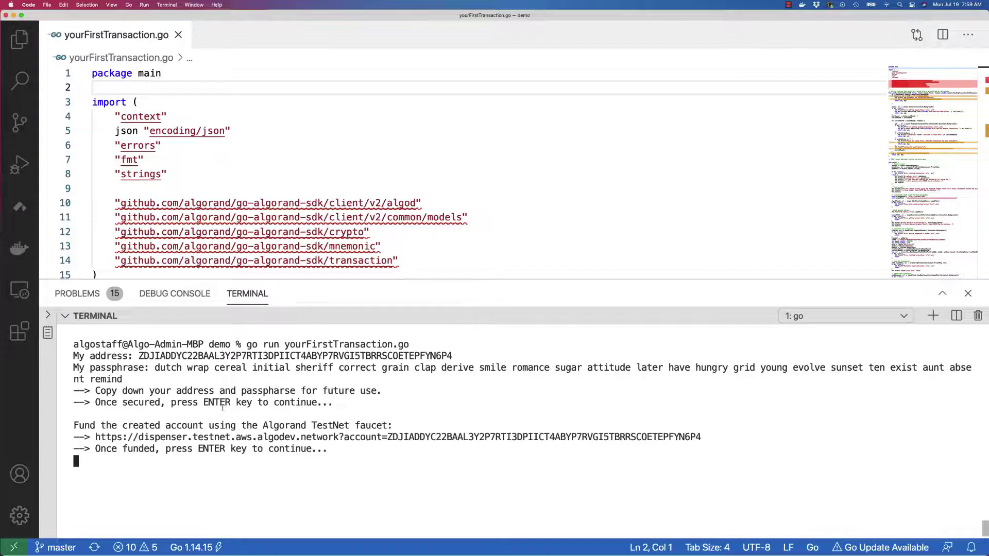
Dispense 10 Algo to the new account from the TestNet faucet and confirm funding in the program
left_click(219, 438, "super")
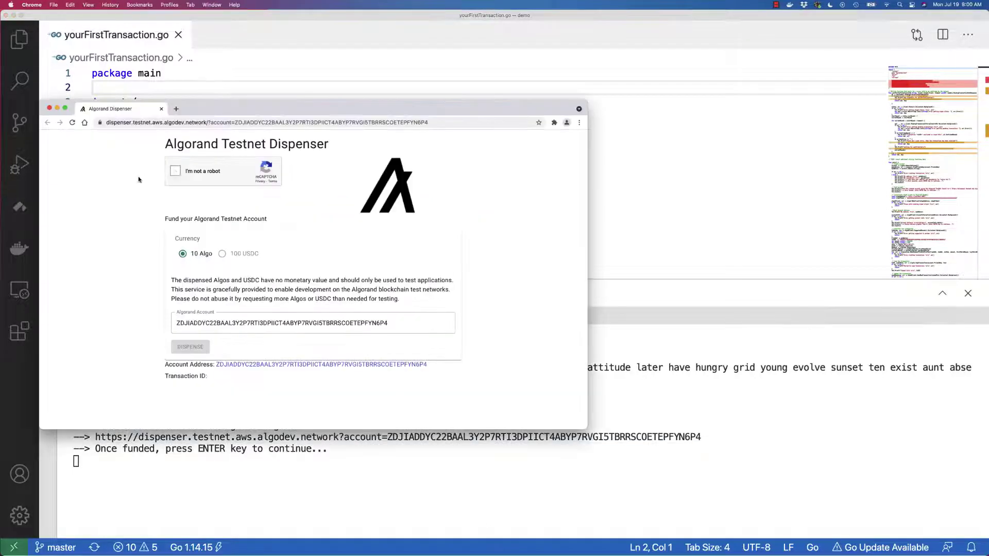
left_click(177, 172)
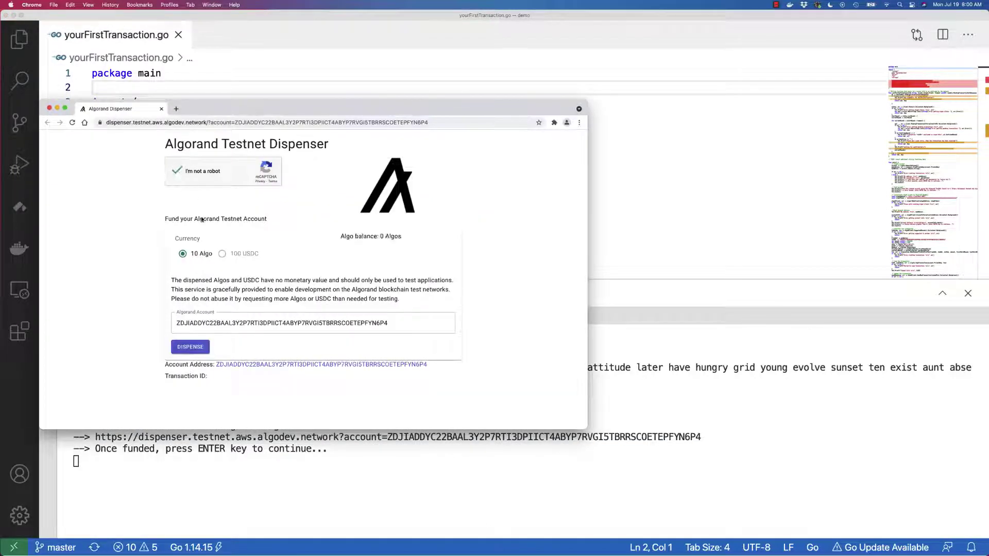
left_click(192, 350)
left_click(374, 466)
key("Return")
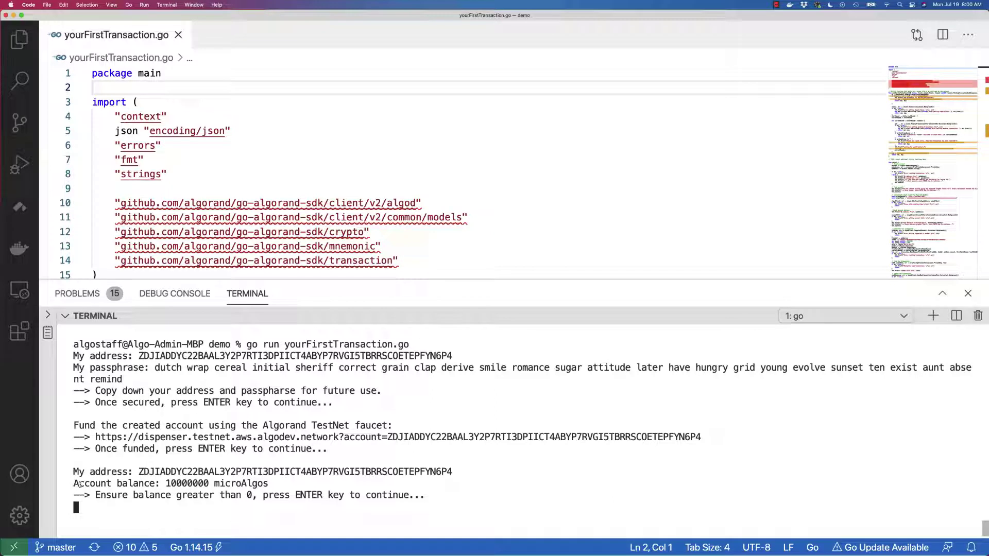
Check the reported account balance and let the program sign and submit the payment
left_click_drag(80, 483, 210, 484)
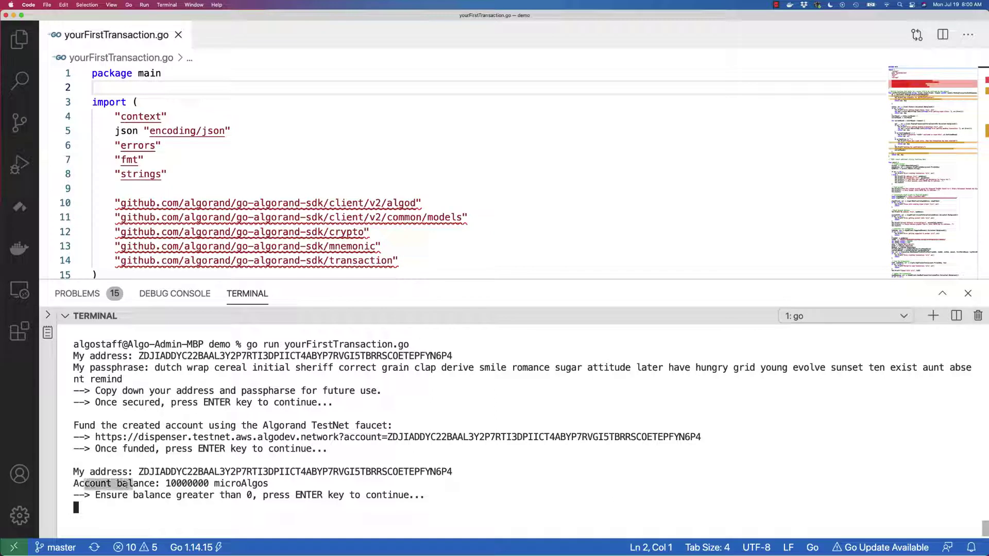
left_click(228, 511)
key("Return")
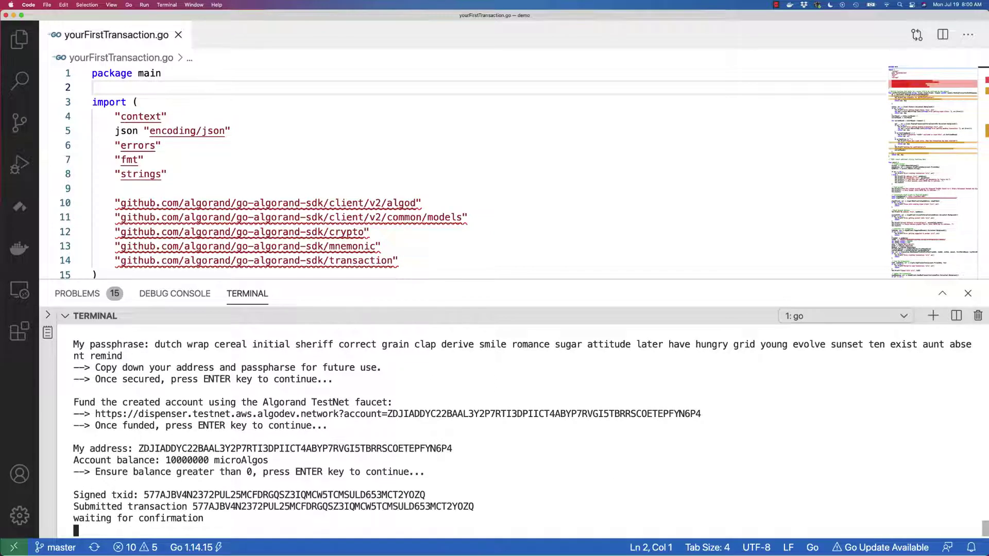